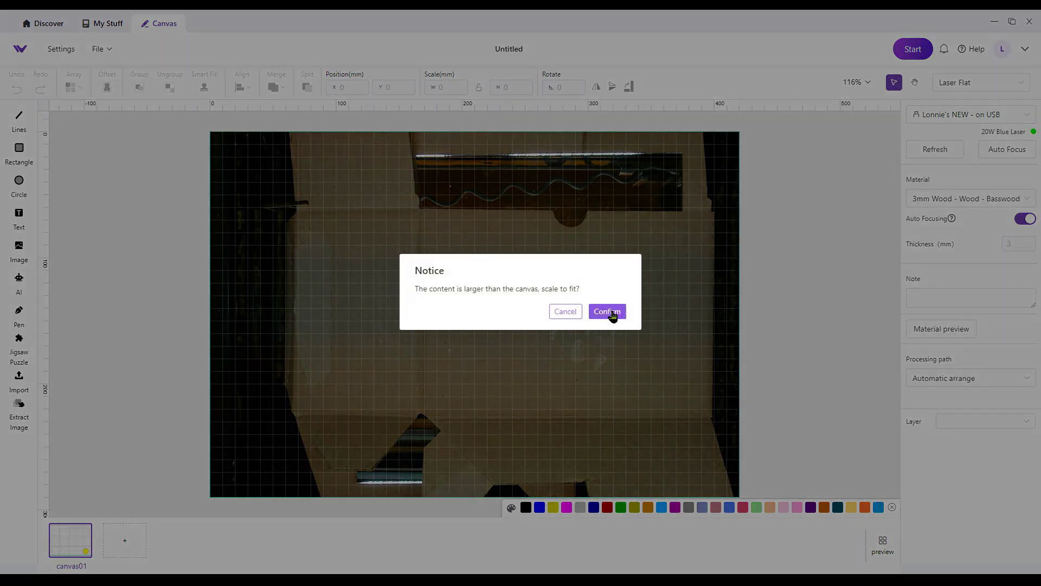
Accept scaling the tree image to 289.1 × 290 mm and open its Image Pre-processing window.
{"action": "left_click", "coordinate": [608, 310]}
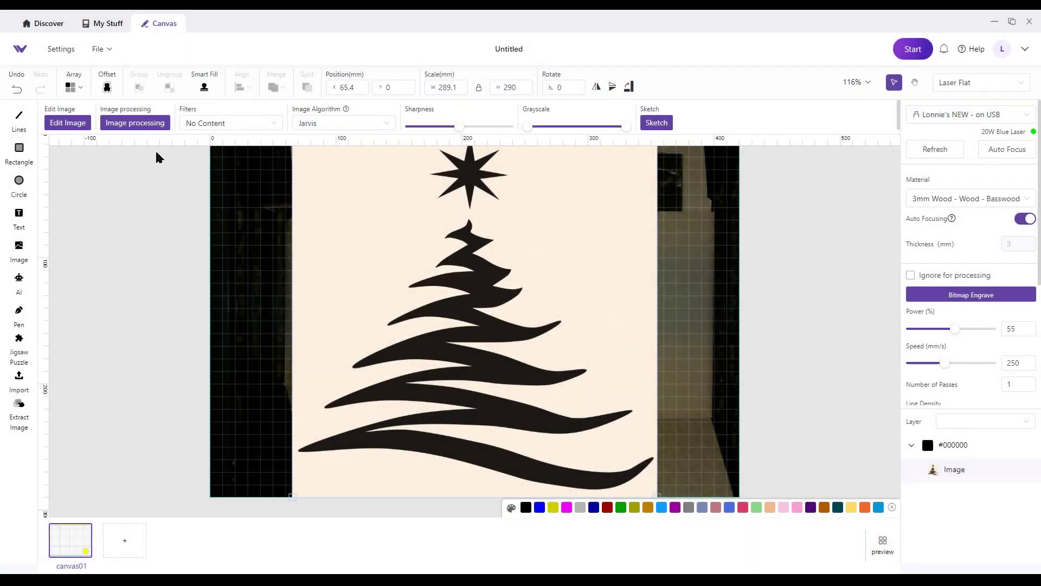
{"action": "left_click", "coordinate": [69, 121]}
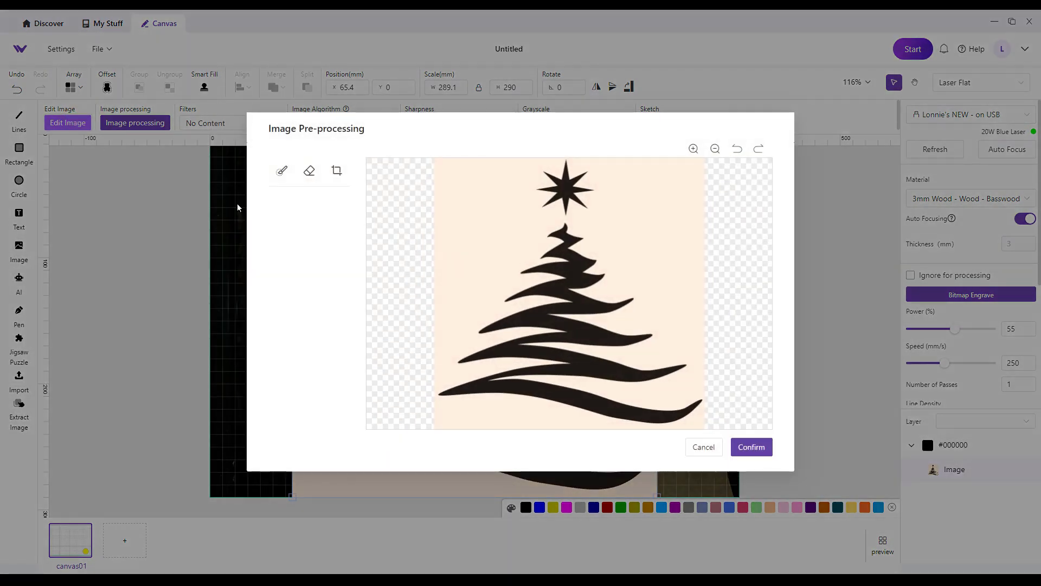
Erase the tree's cream background with the magic brush at tolerance 56 and apply it.
{"action": "left_click", "coordinate": [283, 172]}
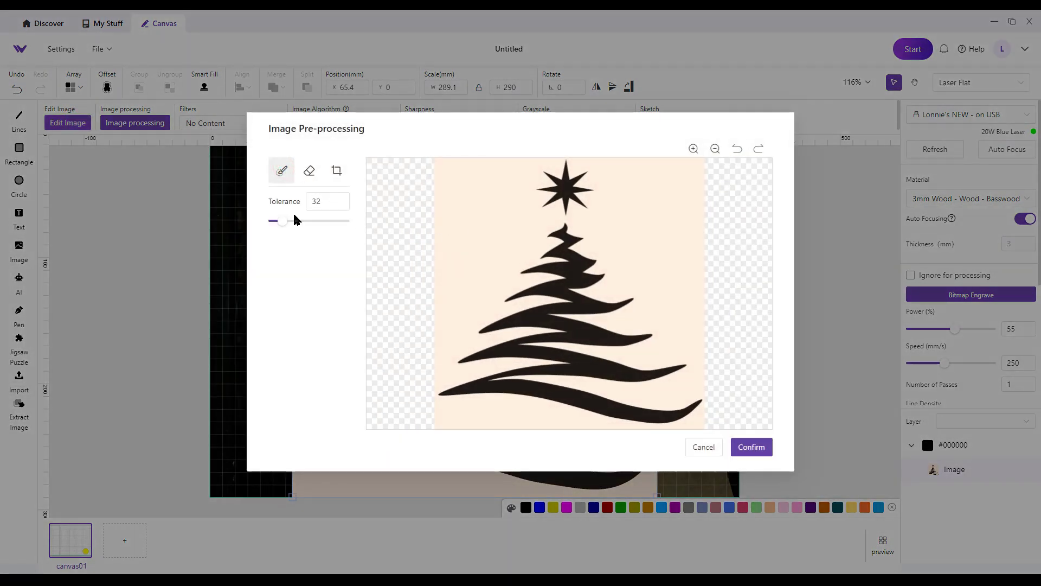
{"action": "left_click_drag", "start_coordinate": [283, 221], "coordinate": [289, 220]}
{"action": "left_click", "coordinate": [484, 233]}
{"action": "left_click", "coordinate": [751, 447]}
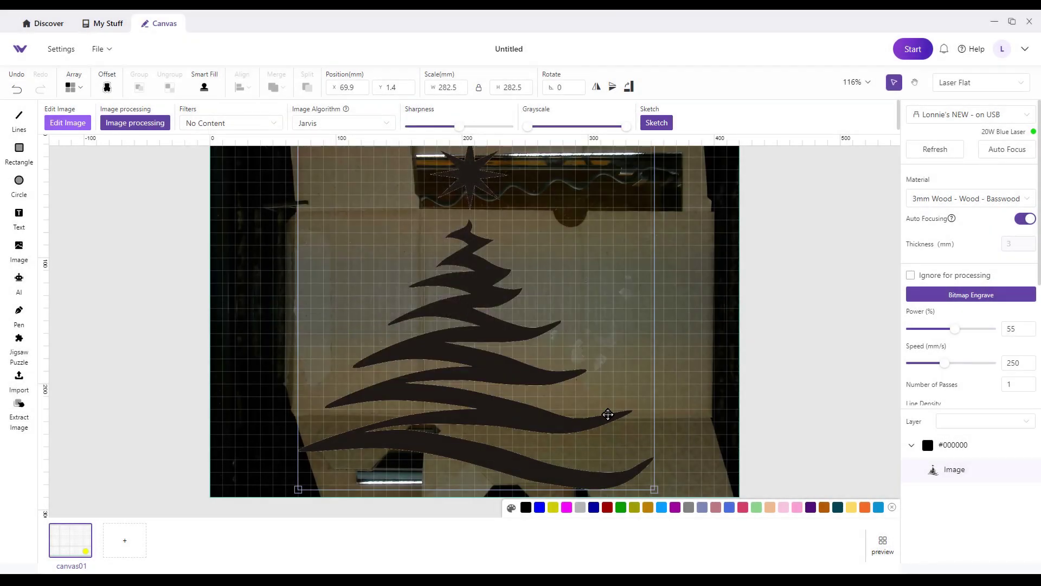
Resize the tree to 112.3 × 112.3 mm and place it on the box's upper centre panel.
{"action": "left_click_drag", "start_coordinate": [442, 297], "coordinate": [482, 360]}
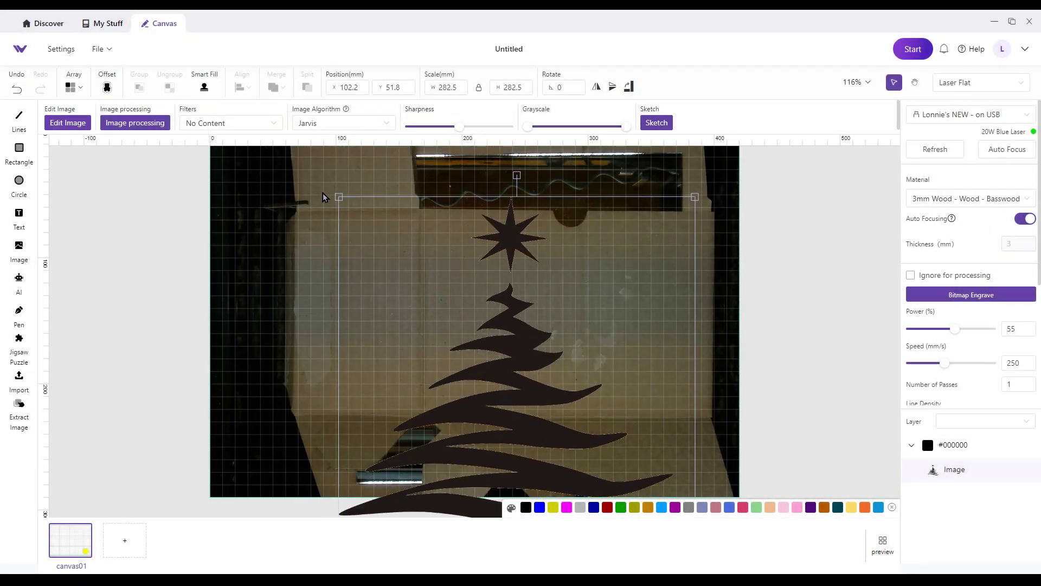
{"action": "left_click_drag", "start_coordinate": [337, 197], "coordinate": [546, 388]}
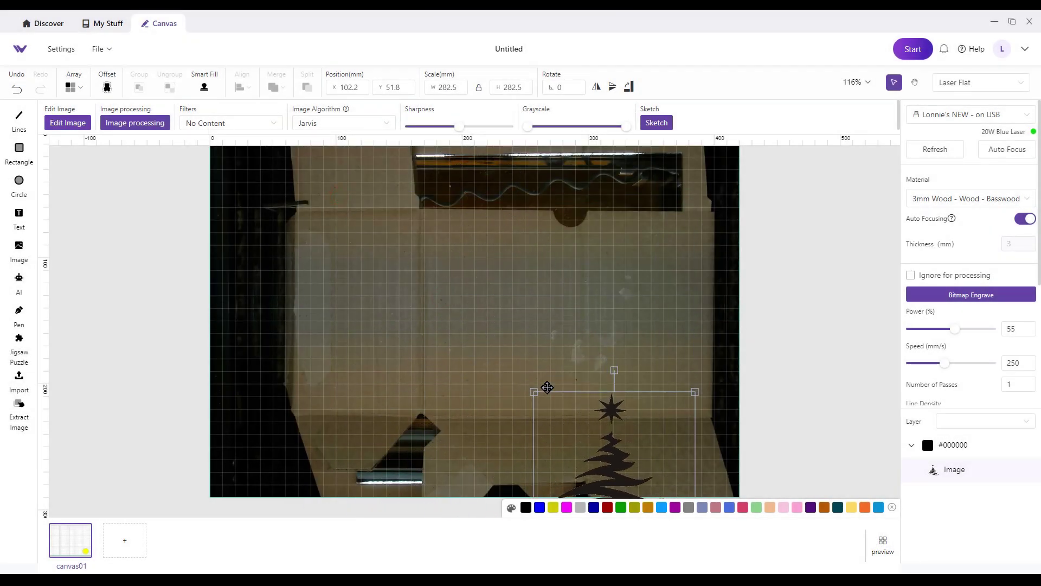
{"action": "left_click_drag", "start_coordinate": [620, 471], "coordinate": [572, 318]}
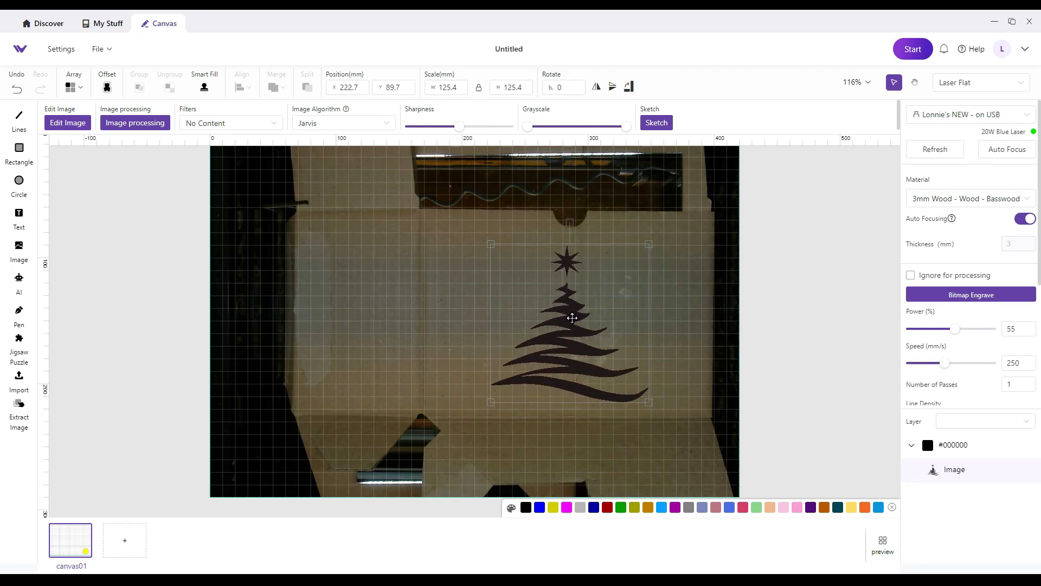
{"action": "left_click_drag", "start_coordinate": [491, 244], "coordinate": [507, 261]}
{"action": "left_click_drag", "start_coordinate": [568, 341], "coordinate": [565, 327]}
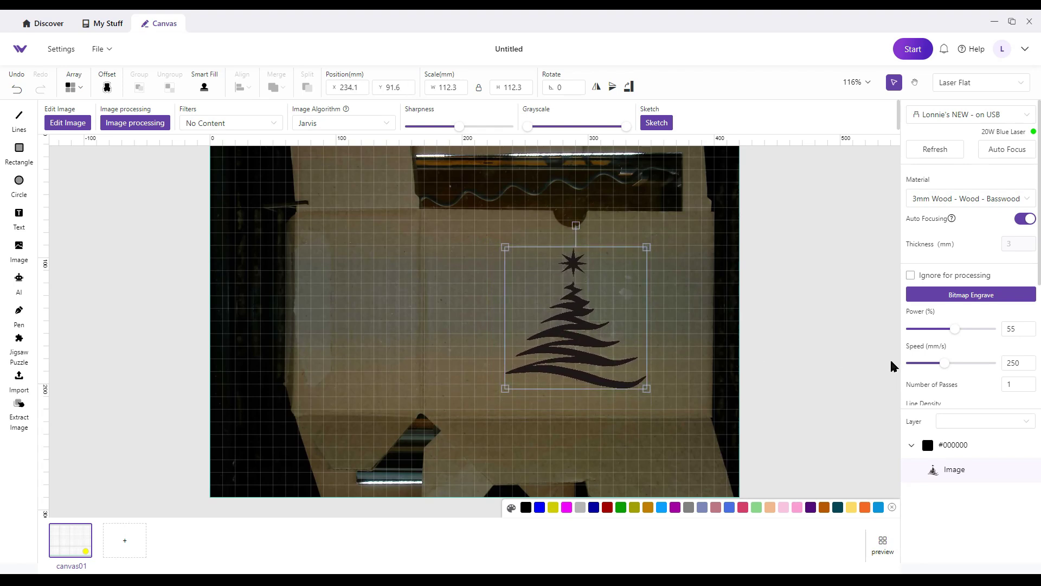
{"action": "left_click", "coordinate": [690, 332]}
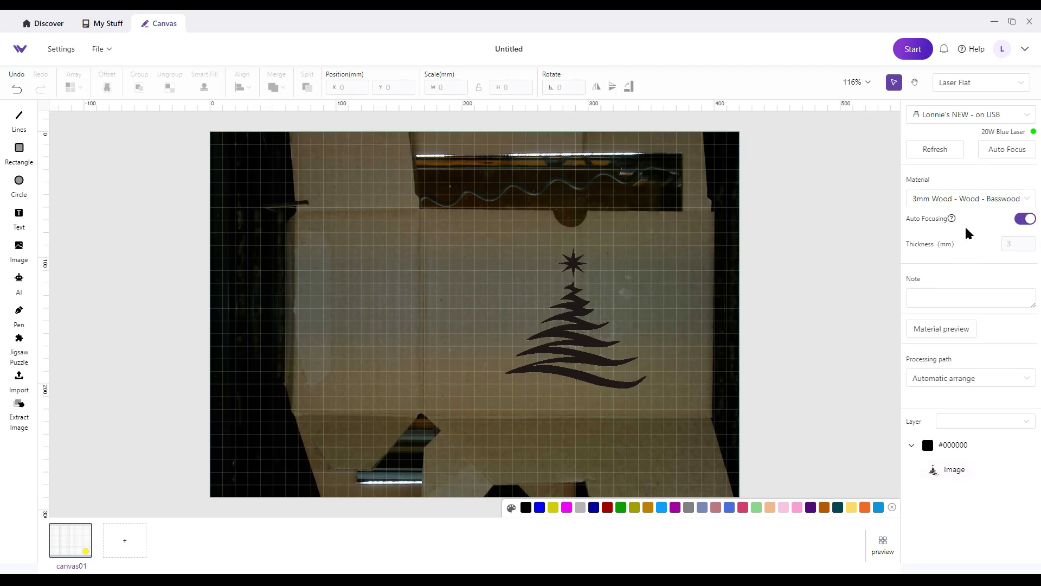
Change the material from 3mm Basswood to 2mm Paper - Corrugated Cardboard.
{"action": "left_click", "coordinate": [953, 199]}
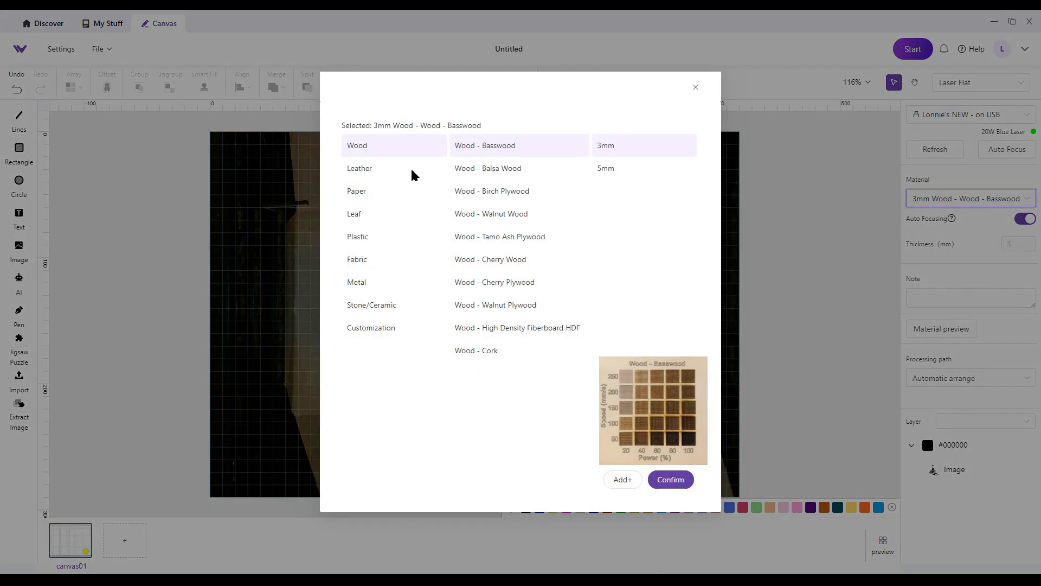
{"action": "left_click", "coordinate": [355, 193]}
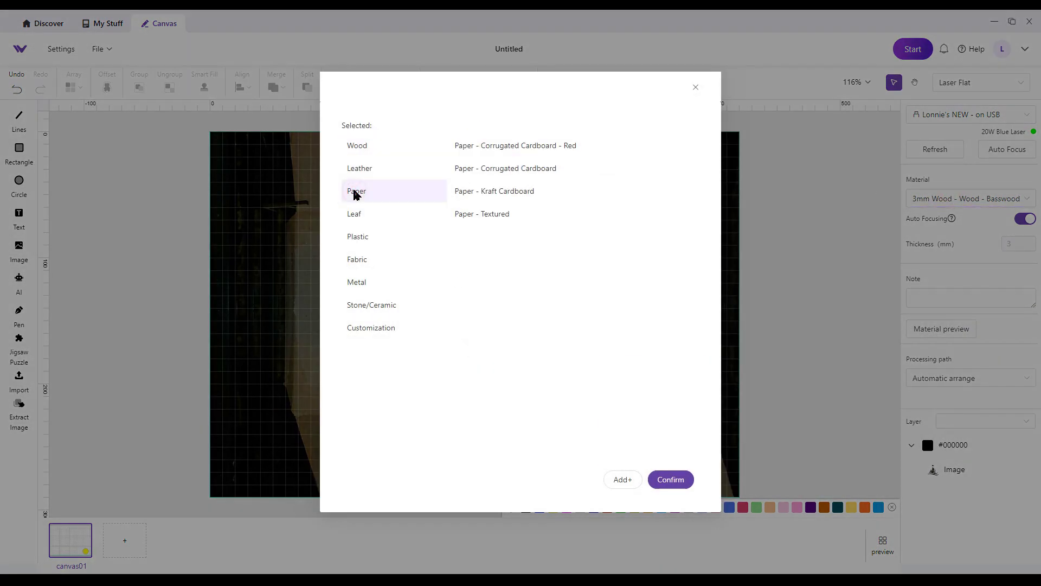
{"action": "left_click", "coordinate": [508, 171]}
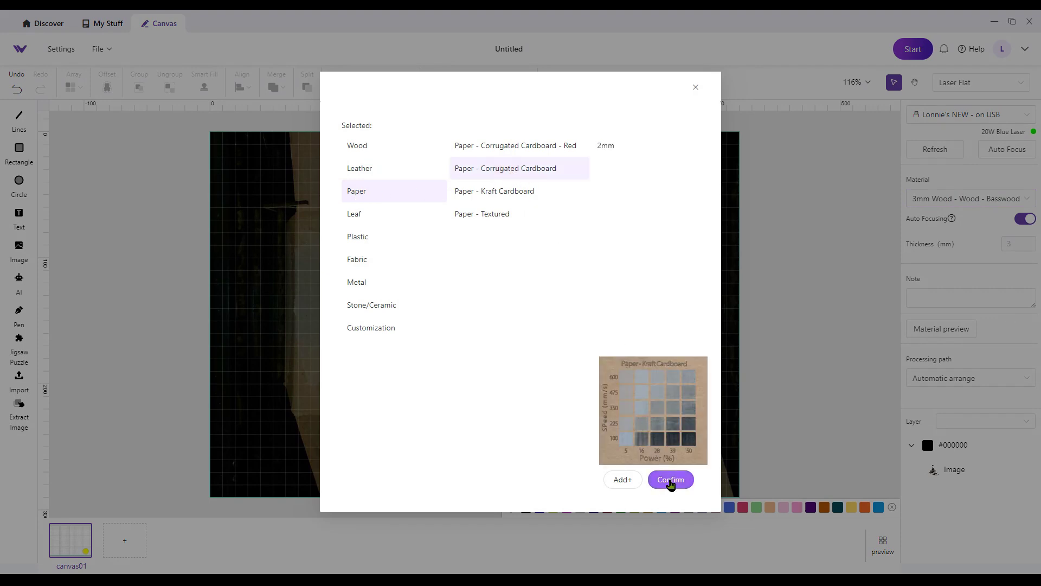
{"action": "left_click", "coordinate": [671, 481]}
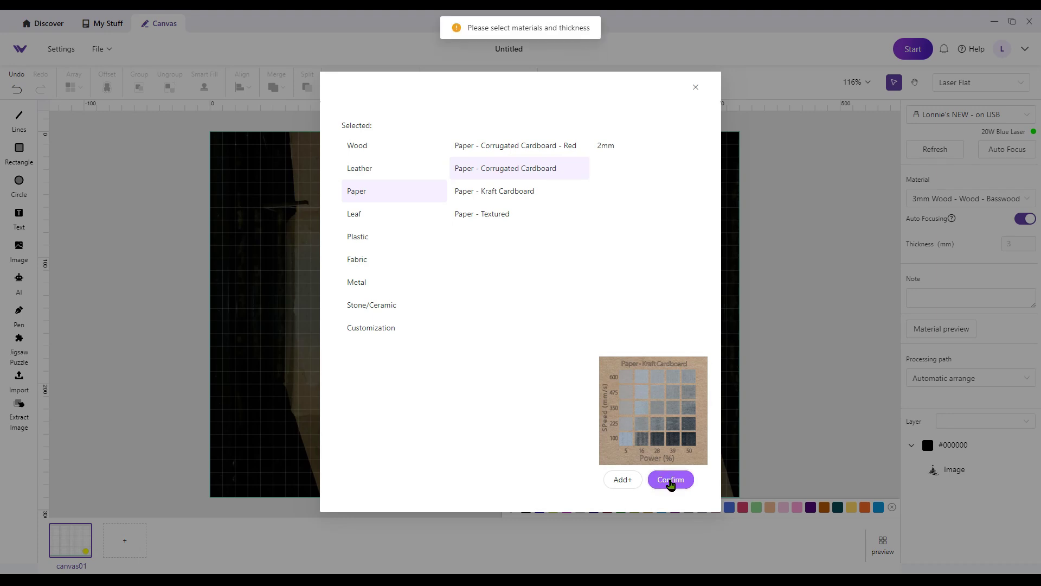
{"action": "left_click", "coordinate": [605, 146]}
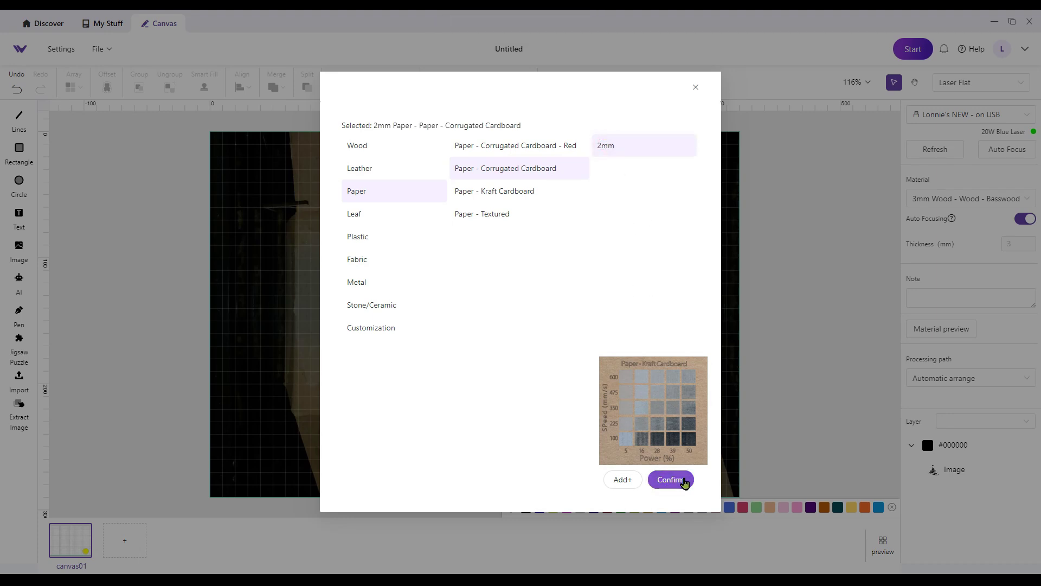
{"action": "left_click", "coordinate": [683, 481]}
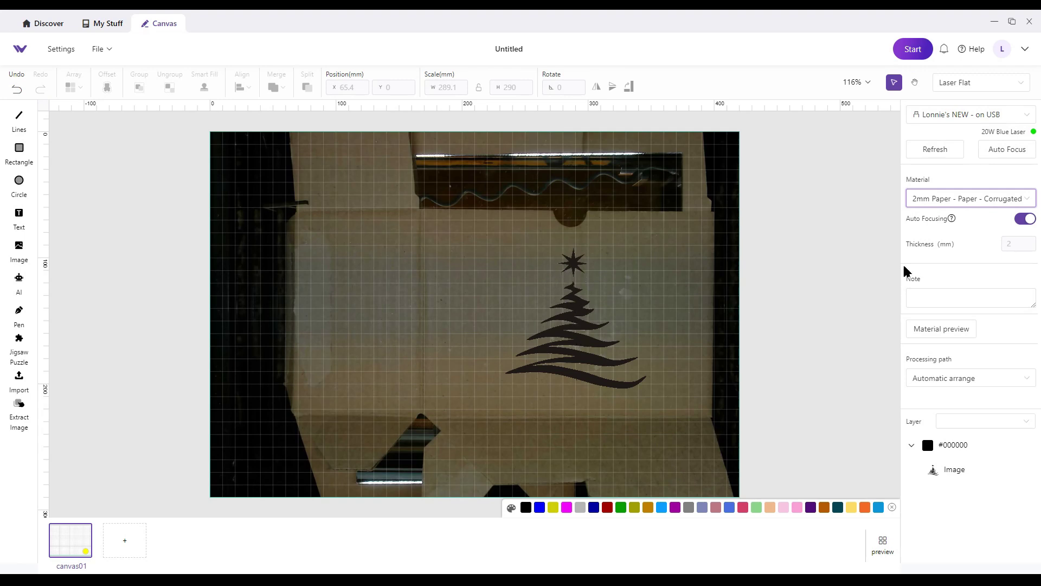
{"action": "left_click", "coordinate": [554, 327]}
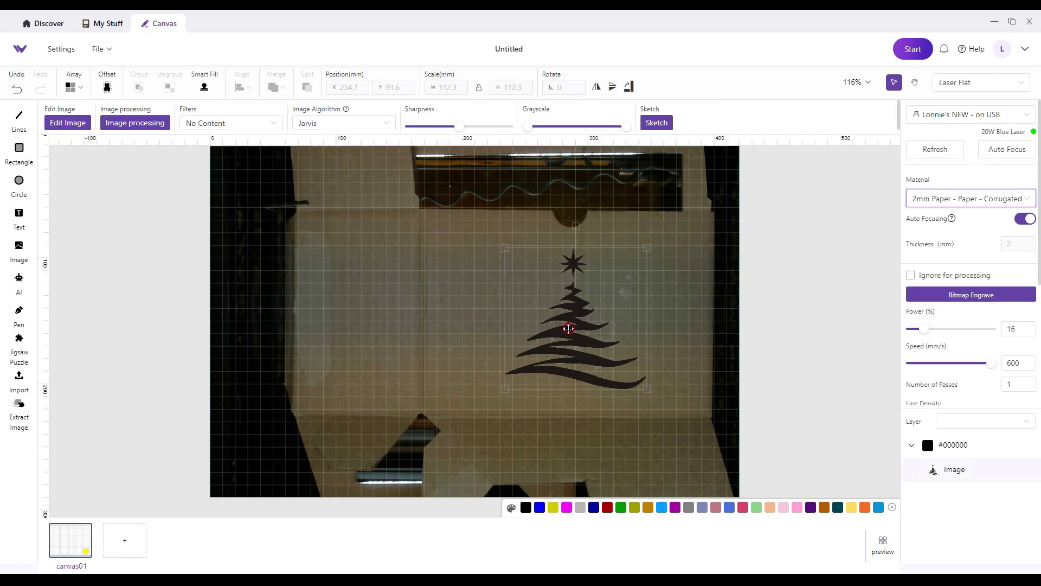
{"action": "scroll", "coordinate": [933, 358], "scroll_direction": "down", "scroll_amount": 3}
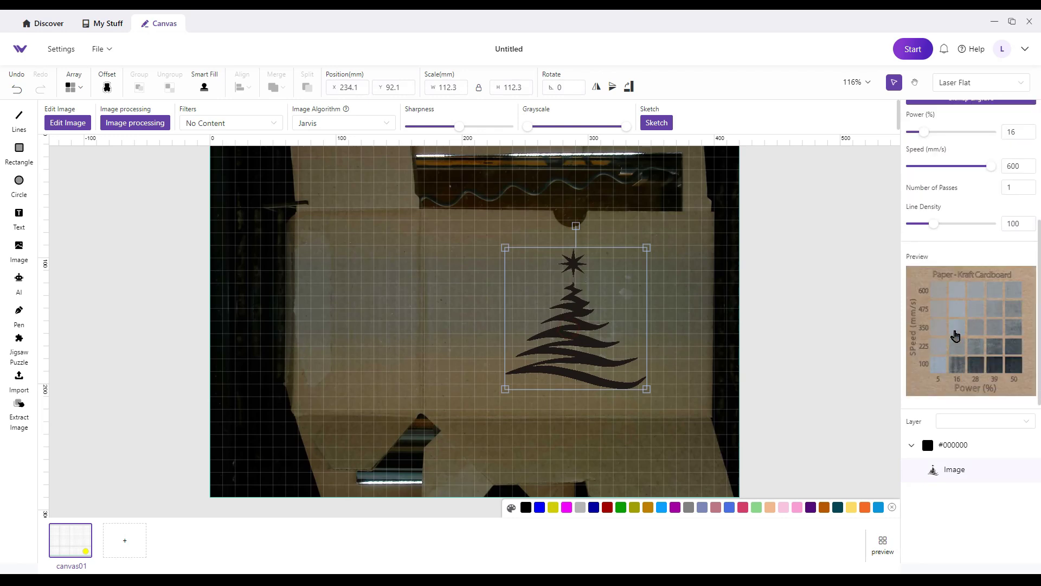
{"action": "left_click", "coordinate": [956, 337]}
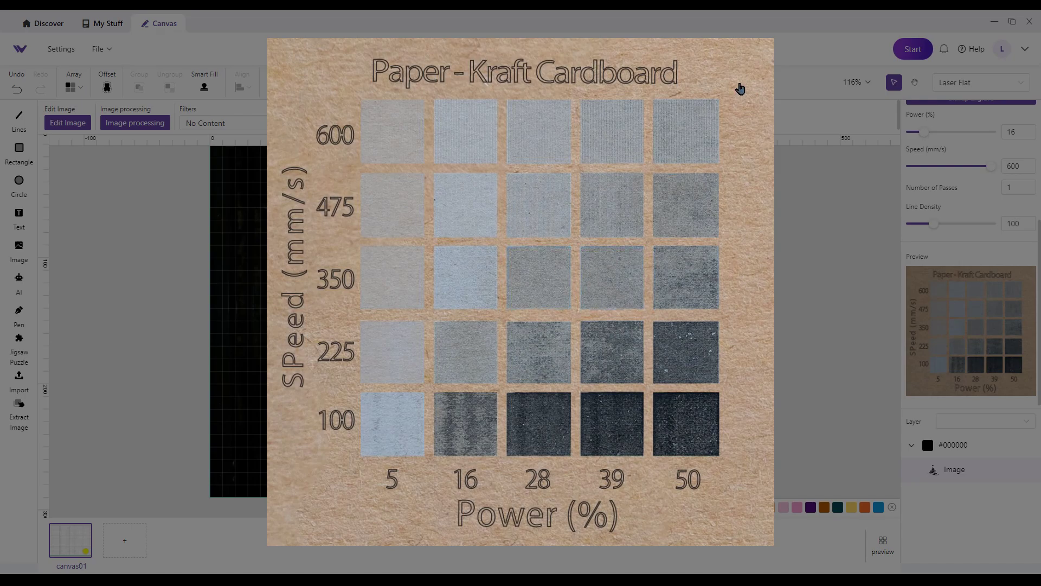
{"action": "left_click", "coordinate": [861, 235]}
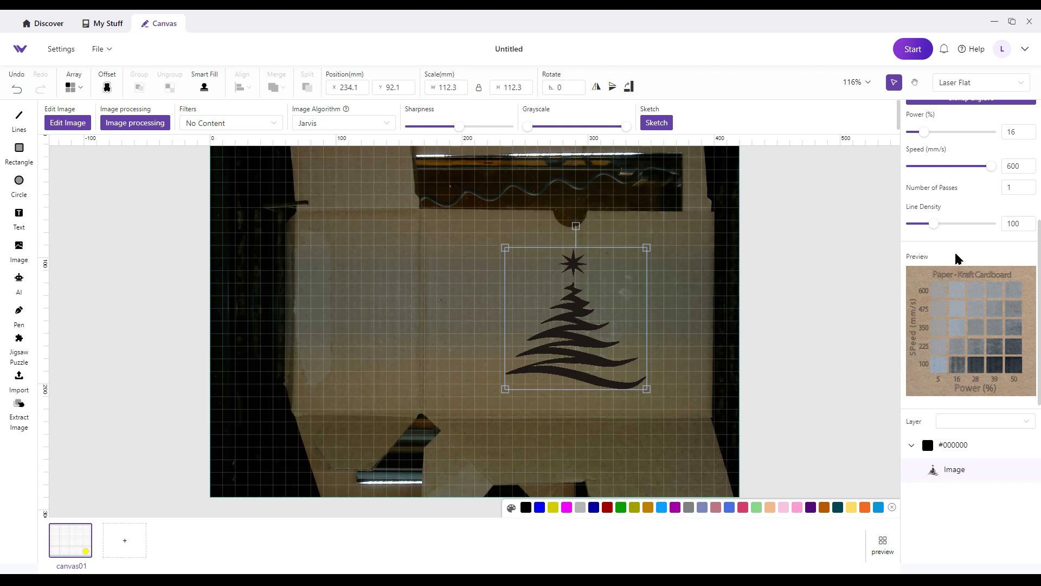
{"action": "scroll", "coordinate": [957, 258], "scroll_direction": "up", "scroll_amount": 3}
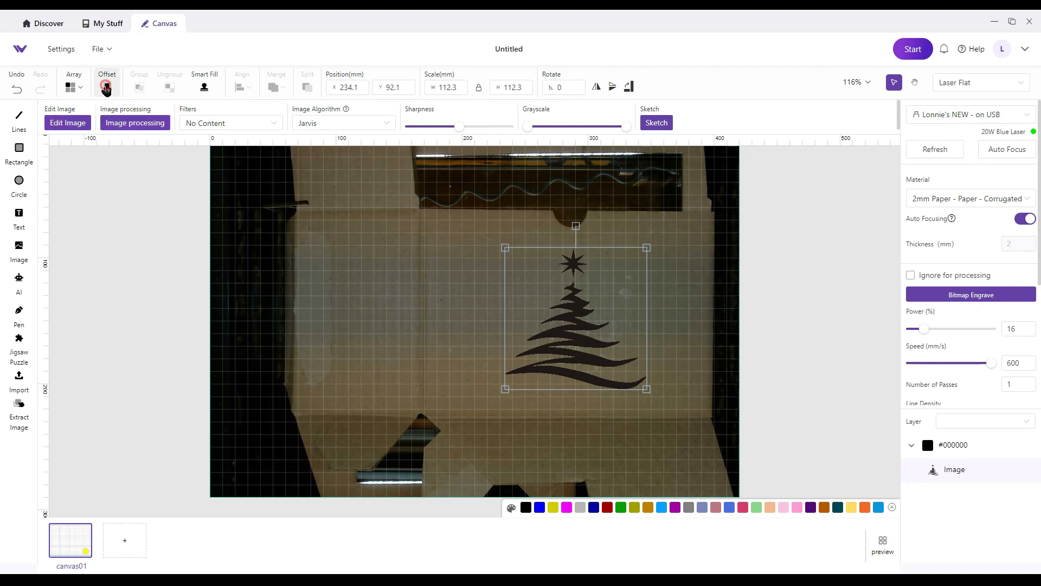
{"action": "left_click", "coordinate": [107, 87]}
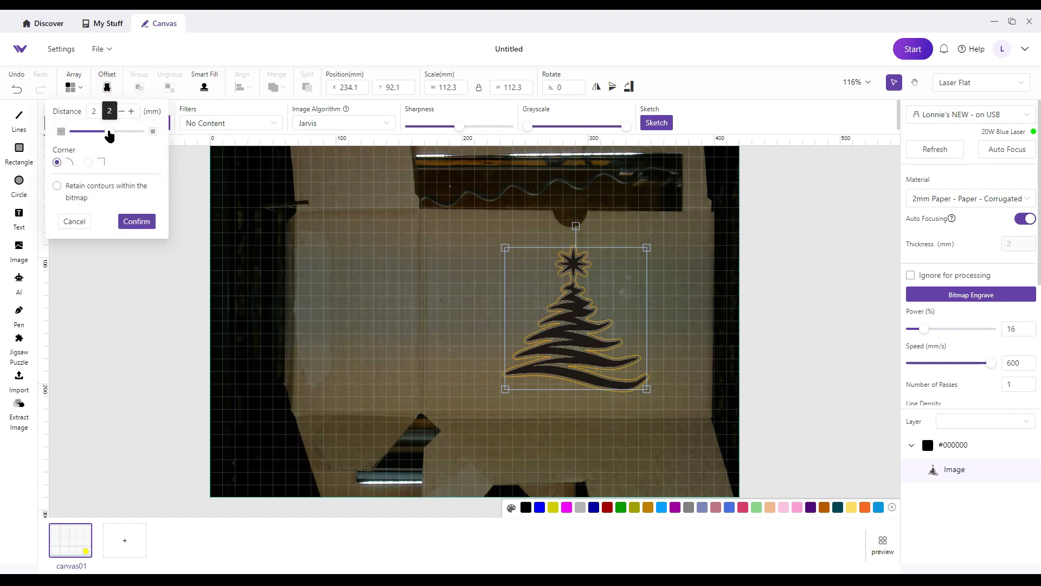
Create an offset outline path of the tree with distance 0.
{"action": "left_click_drag", "start_coordinate": [109, 131], "coordinate": [86, 108]}
{"action": "left_click", "coordinate": [108, 108]}
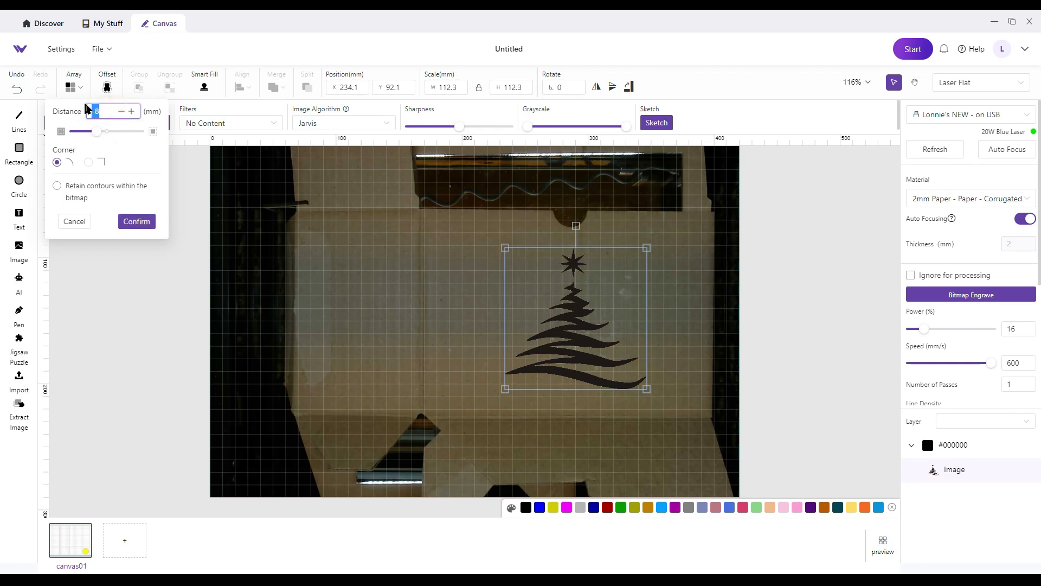
{"action": "type", "text": "0"}
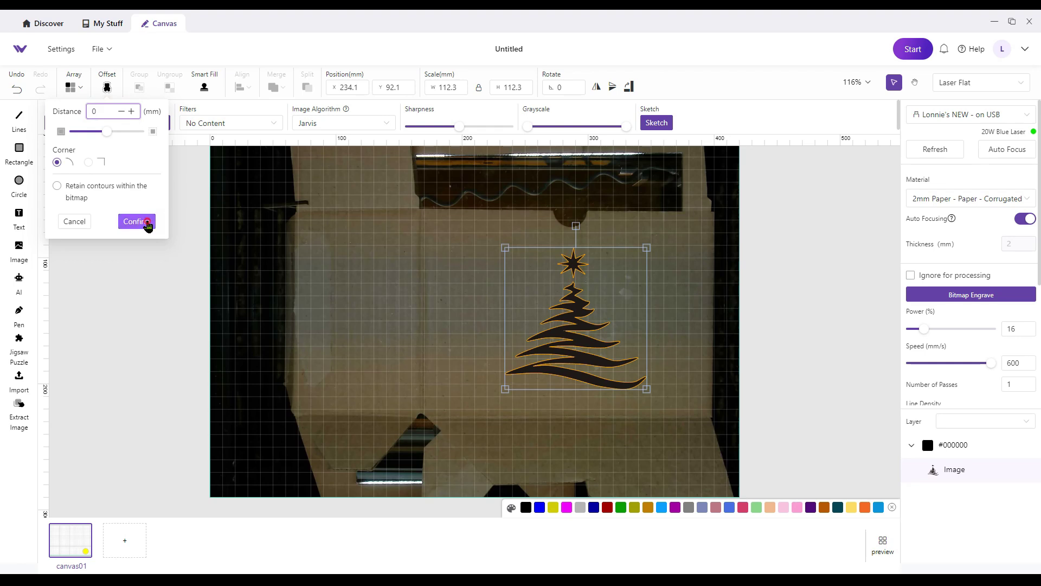
{"action": "left_click", "coordinate": [145, 223]}
Move the orange outline aside and delete the original black tree image.
{"action": "left_click_drag", "start_coordinate": [580, 319], "coordinate": [500, 318]}
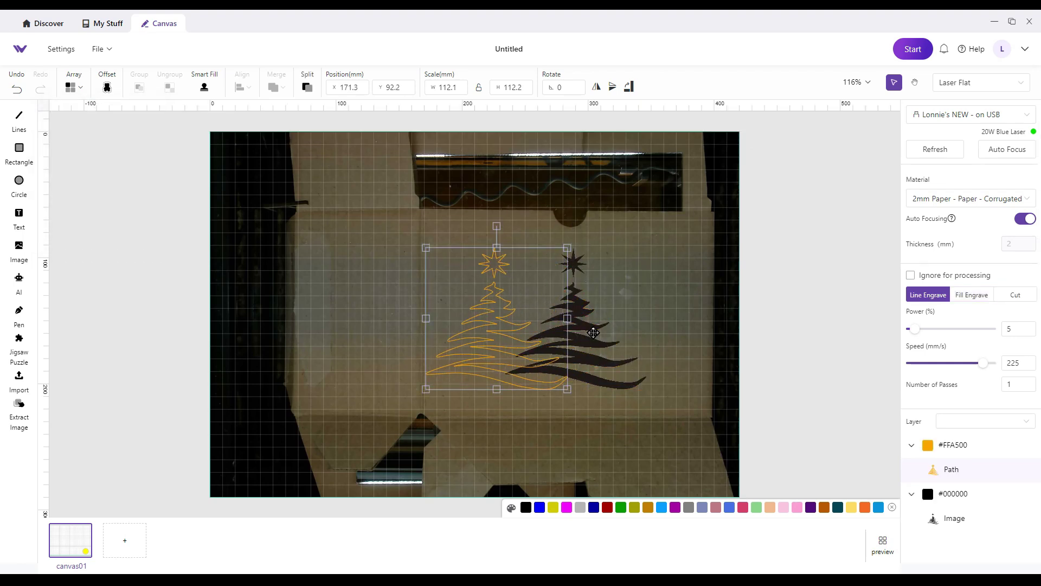
{"action": "left_click", "coordinate": [593, 333]}
{"action": "key", "text": "Delete"}
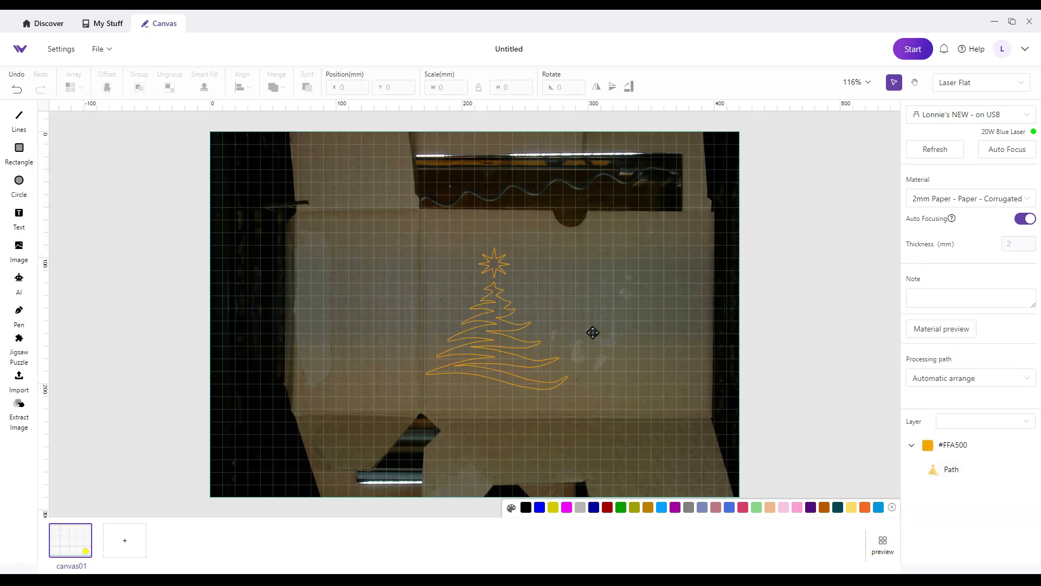
Move the tree outline onto the box's middle panel and make it a Cut job at 36 mm/s.
{"action": "left_click_drag", "start_coordinate": [427, 249], "coordinate": [543, 404]}
{"action": "left_click_drag", "start_coordinate": [489, 344], "coordinate": [572, 347]}
{"action": "left_click", "coordinate": [1012, 295]}
{"action": "scroll", "coordinate": [978, 343], "scroll_direction": "down", "scroll_amount": 1}
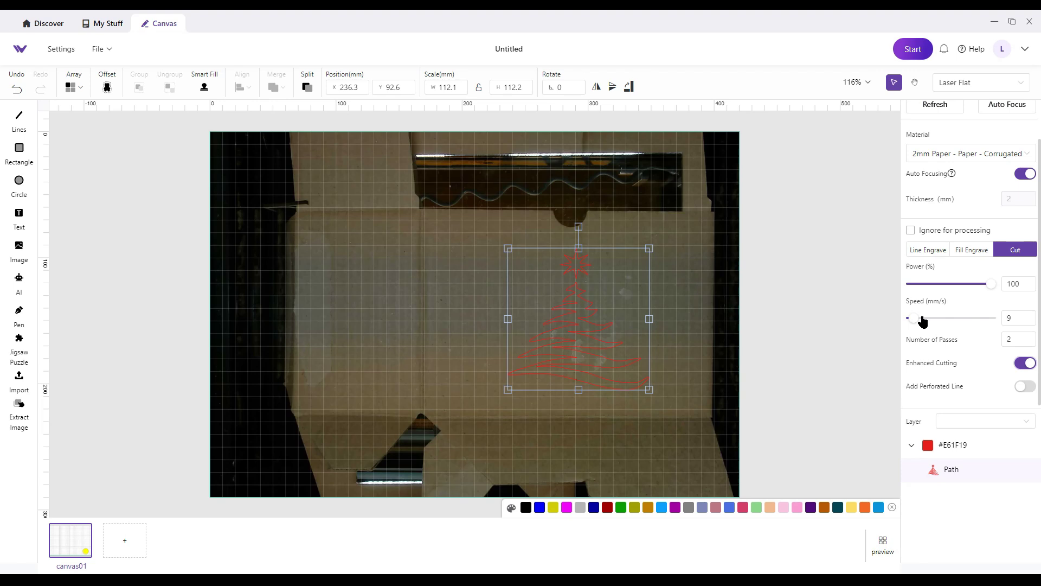
{"action": "left_click", "coordinate": [924, 320]}
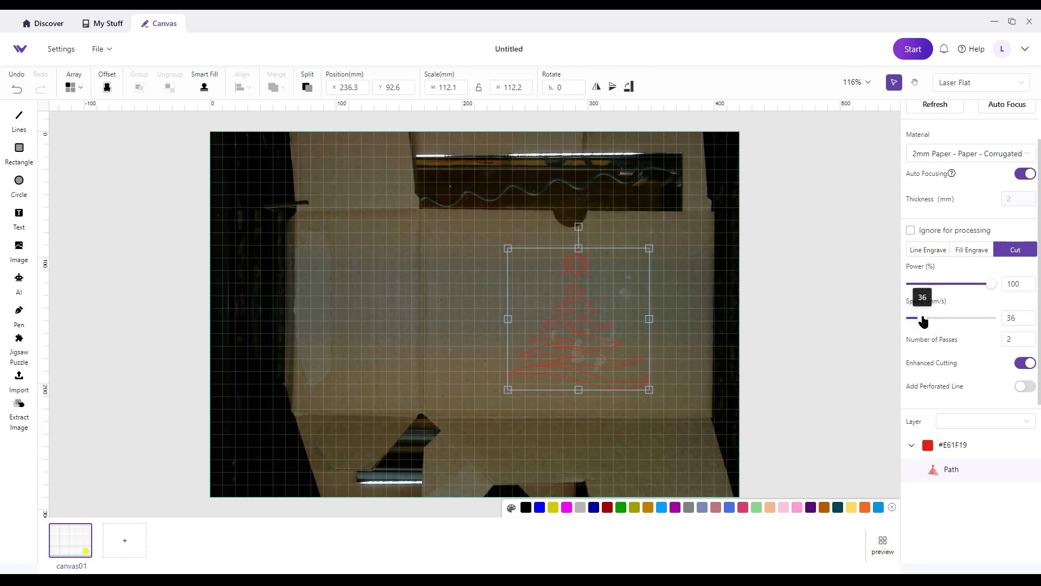